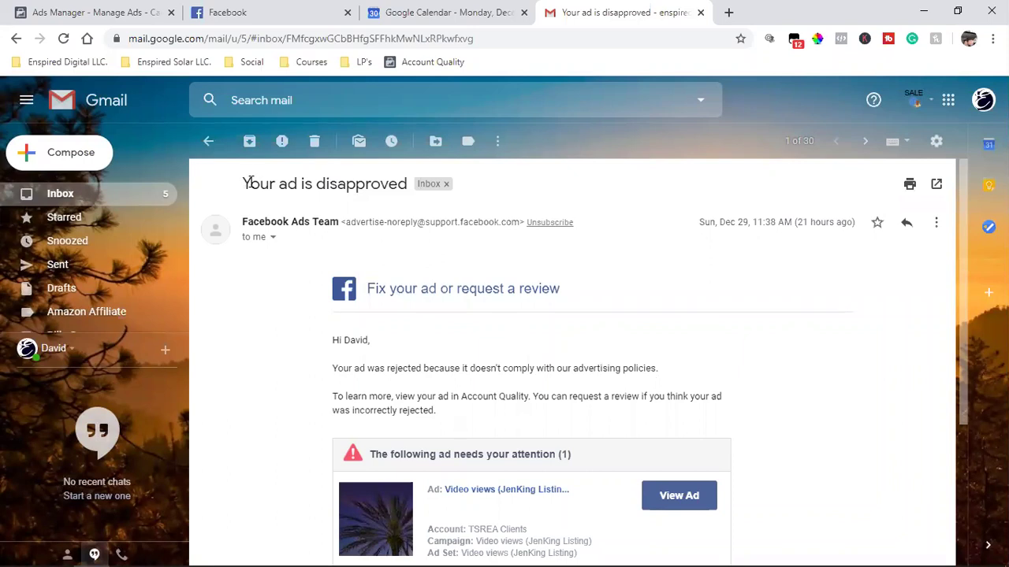
Step: Switch from the disapproval email to Ads Manager and start a new campaign flagged as a Special Ad Category with Housing chosen
left_click_drag(241, 183, 409, 184)
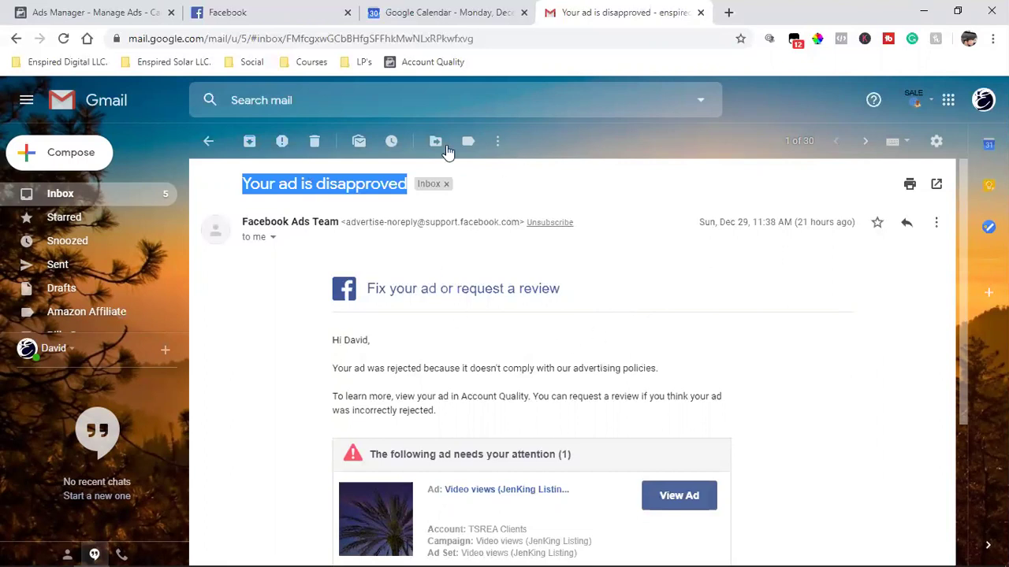
left_click(115, 10)
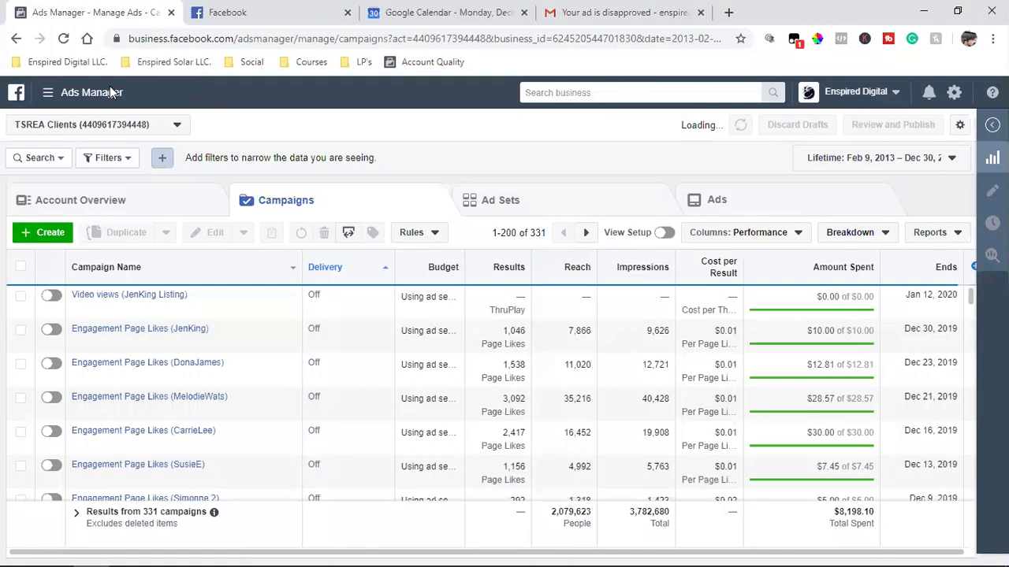
left_click(41, 234)
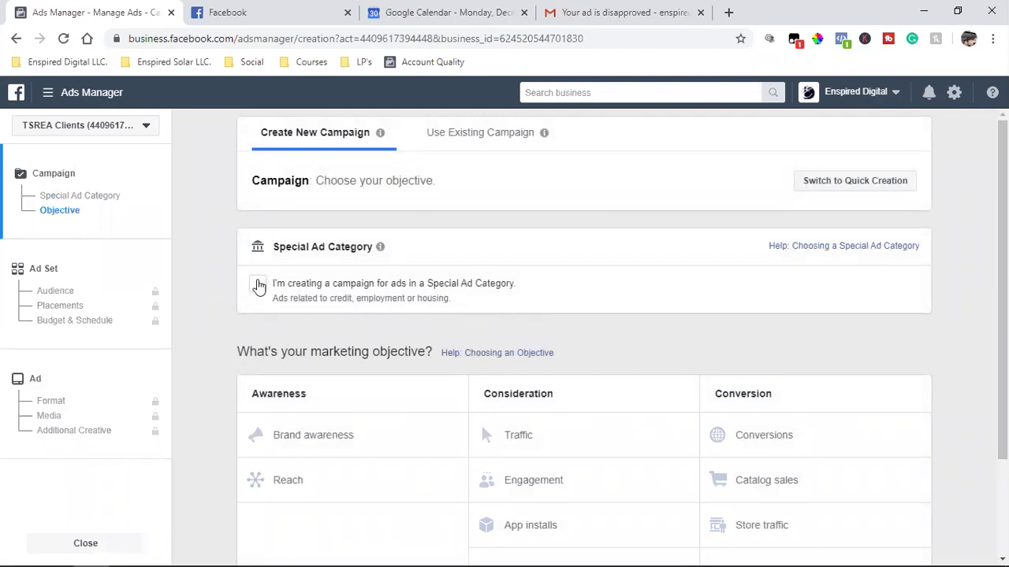
triple_click(318, 245)
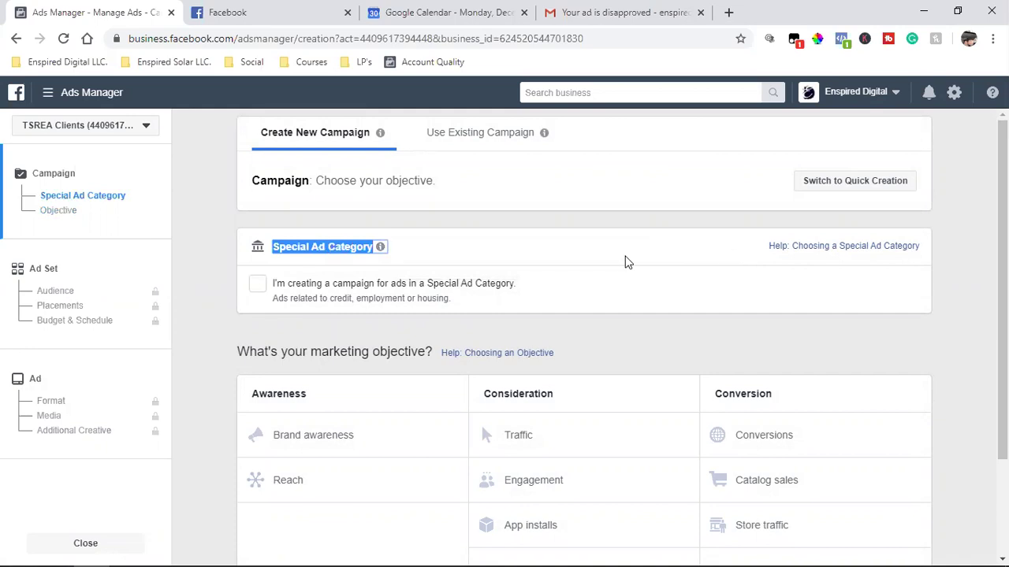
left_click(627, 261)
left_click(256, 285)
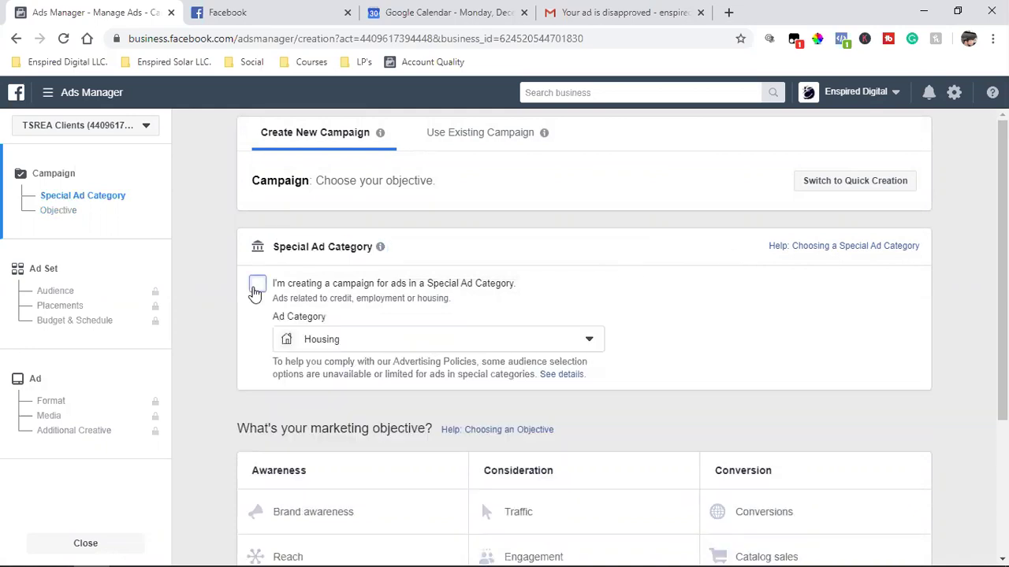
left_click(366, 341)
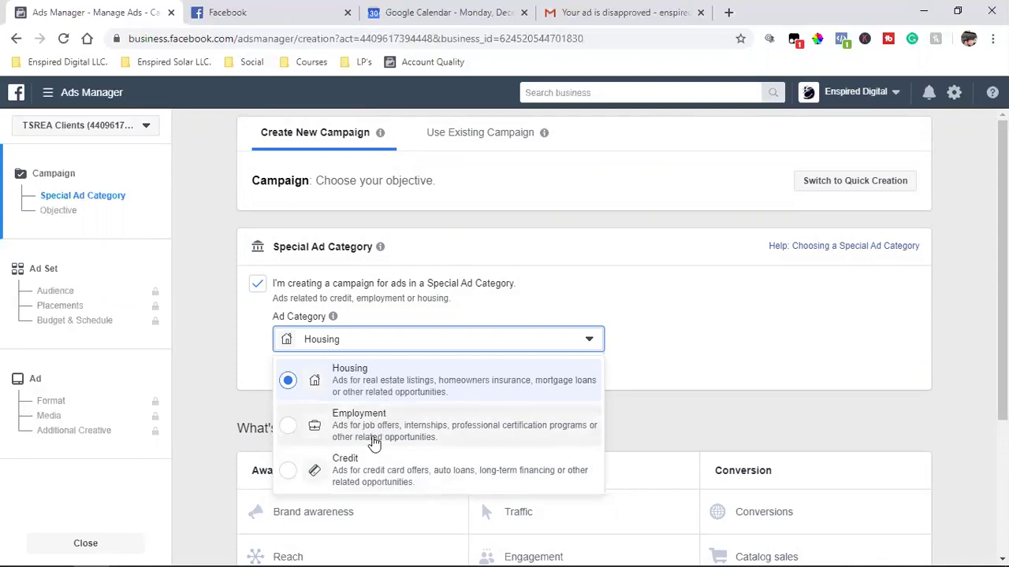
left_click(359, 376)
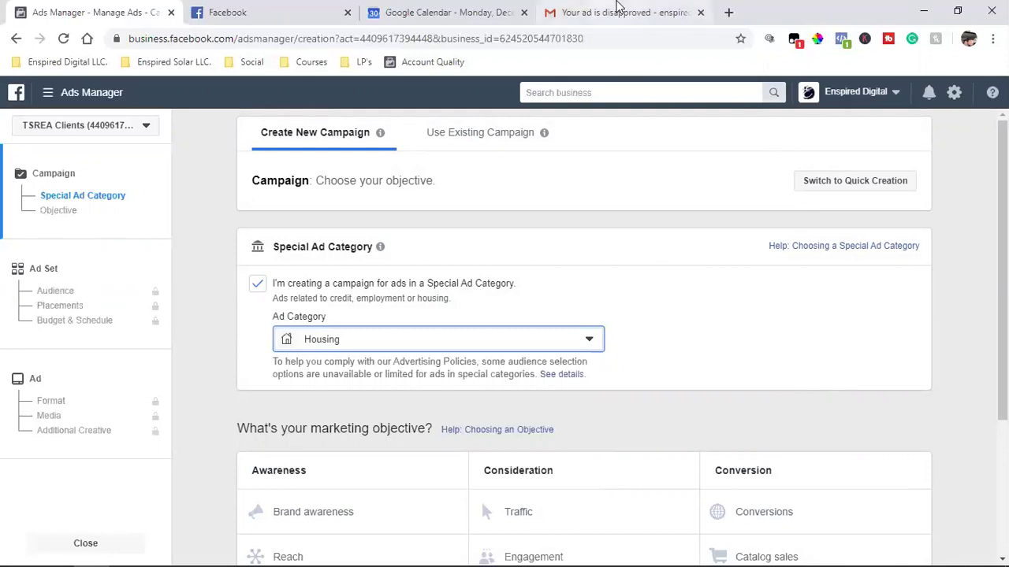
Step: Go from the disapproval email to Account Quality and check the policy violation of the ad in review
left_click(613, 8)
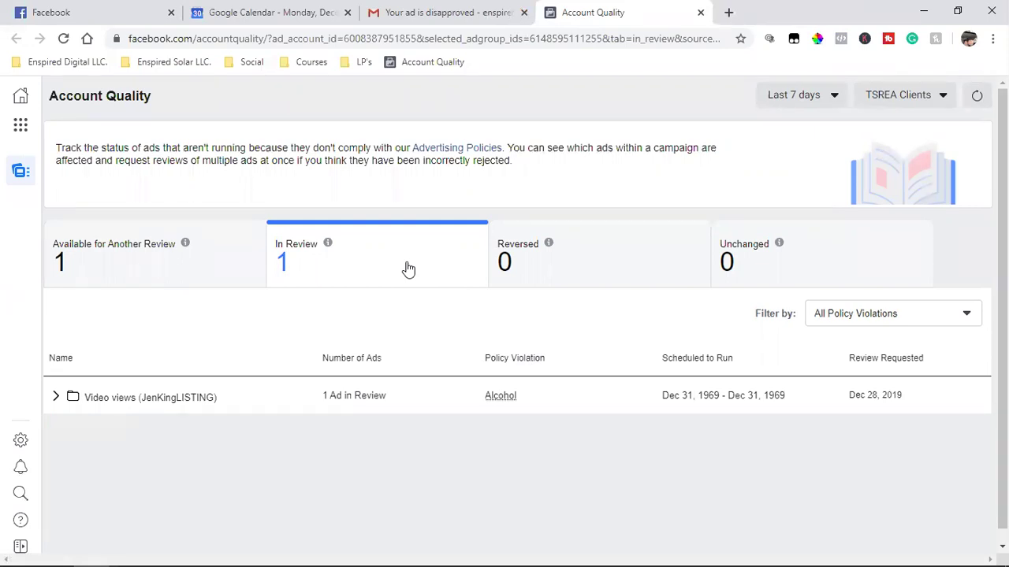
mouse_move(506, 397)
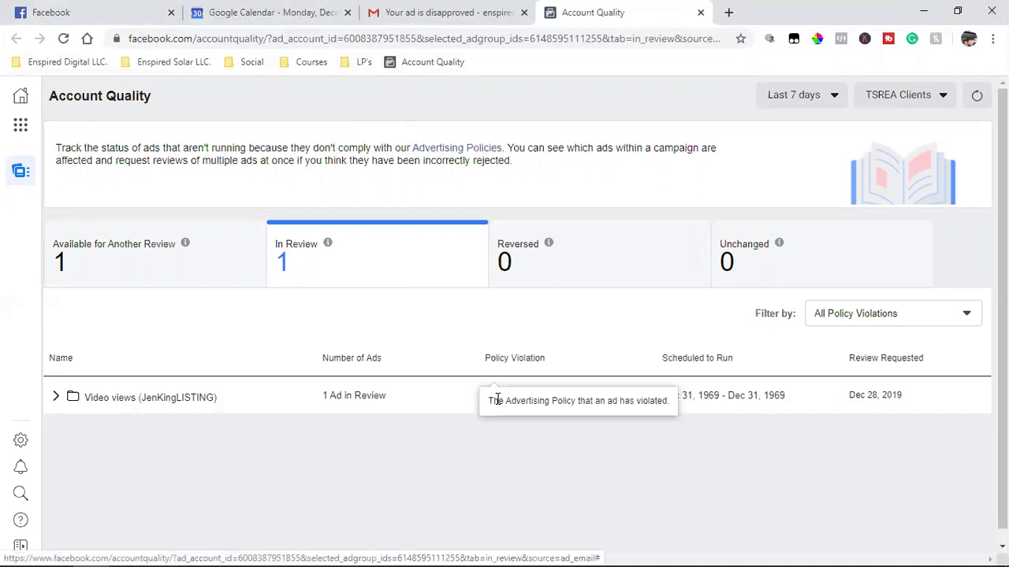
Step: Play the kitchen section of the real estate listing video on Facebook with the system volume raised, and pause it
left_click(138, 8)
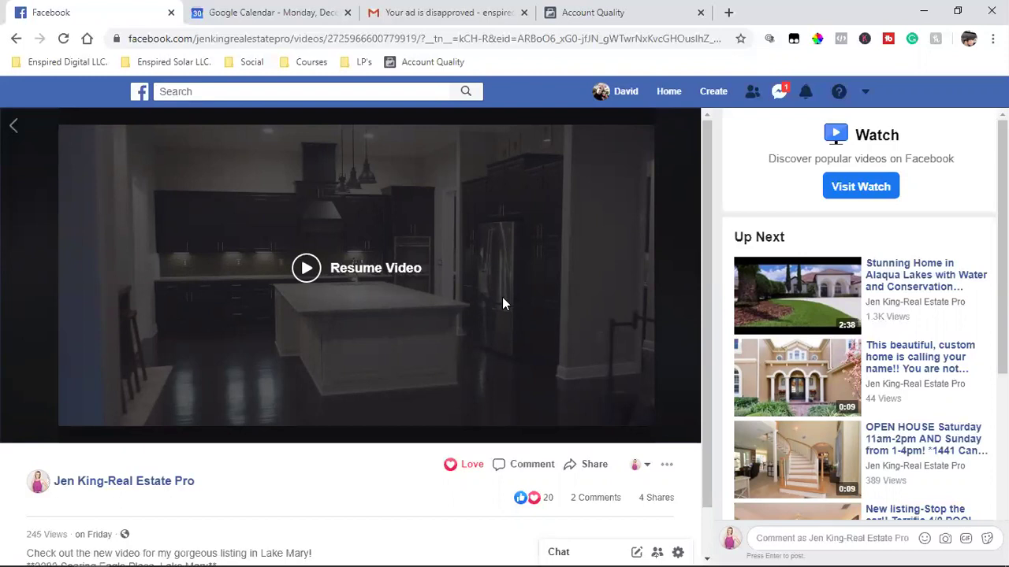
left_click(307, 270)
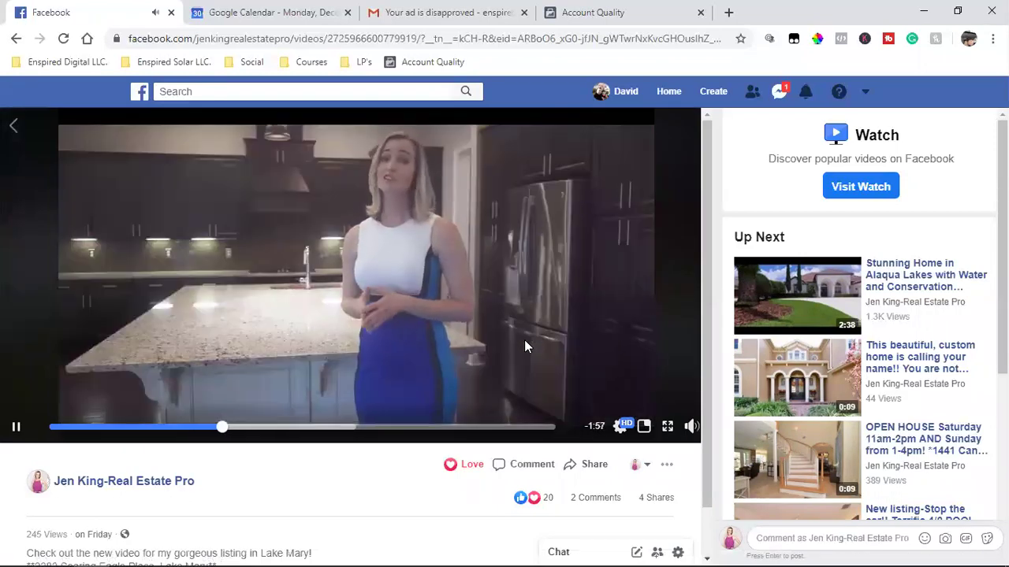
key("XF86AudioRaiseVolume")
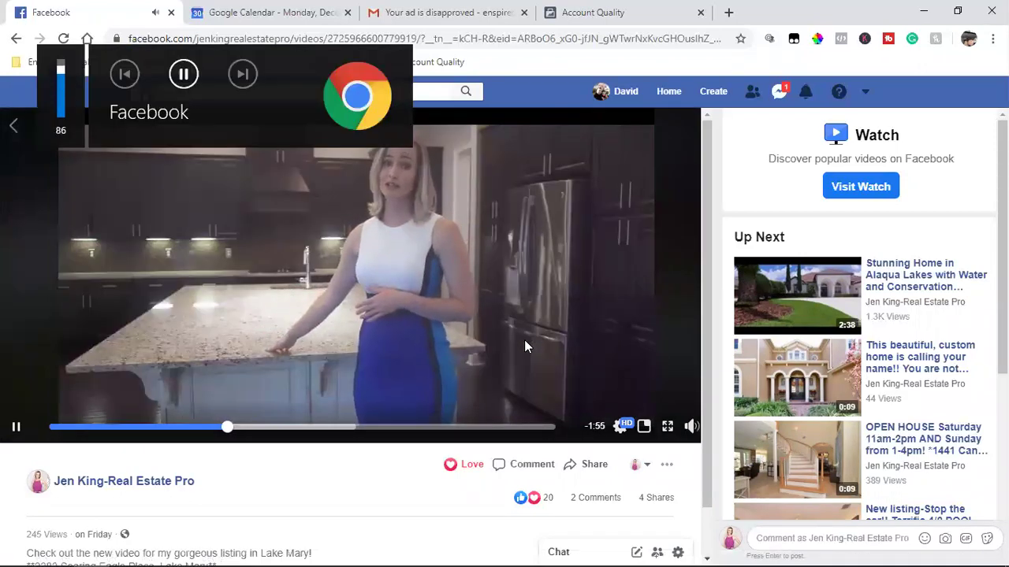
key("XF86AudioRaiseVolume")
key("XF86AudioRaiseVolume")
key("XF86AudioRaiseVolume")
key("XF86AudioRaiseVolume")
key("XF86AudioRaiseVolume")
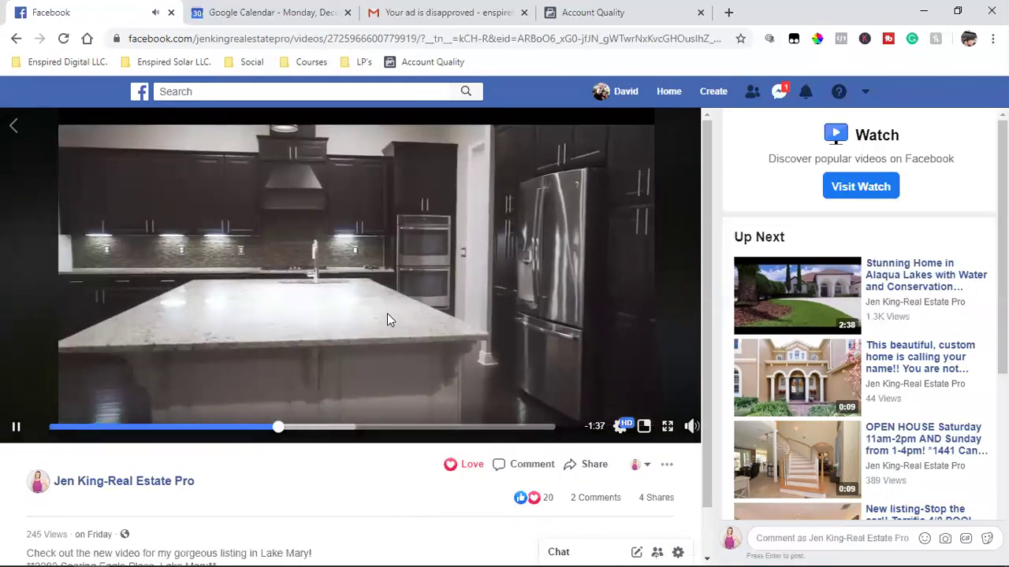
left_click(387, 315)
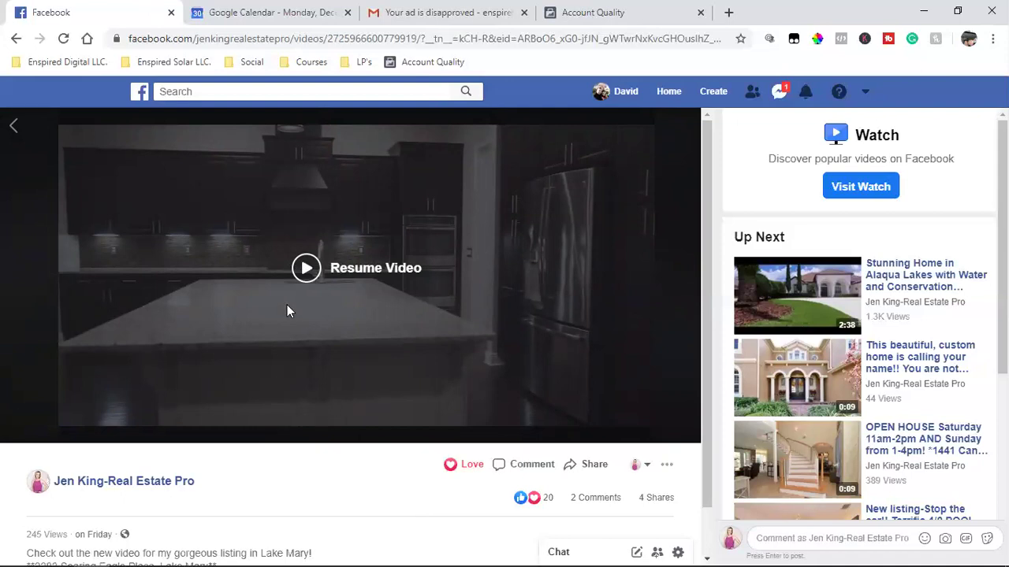
left_click(305, 268)
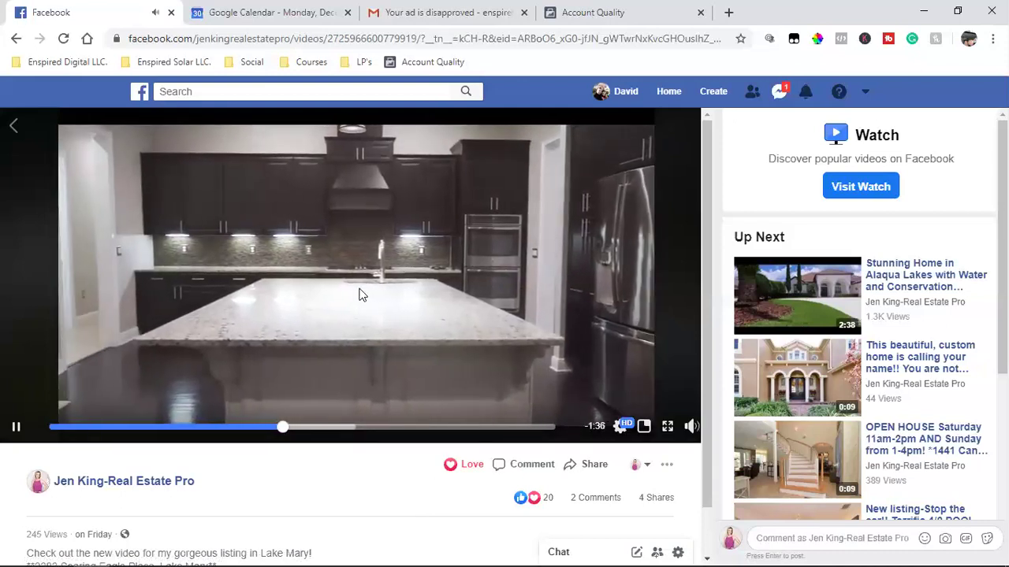
left_click(358, 295)
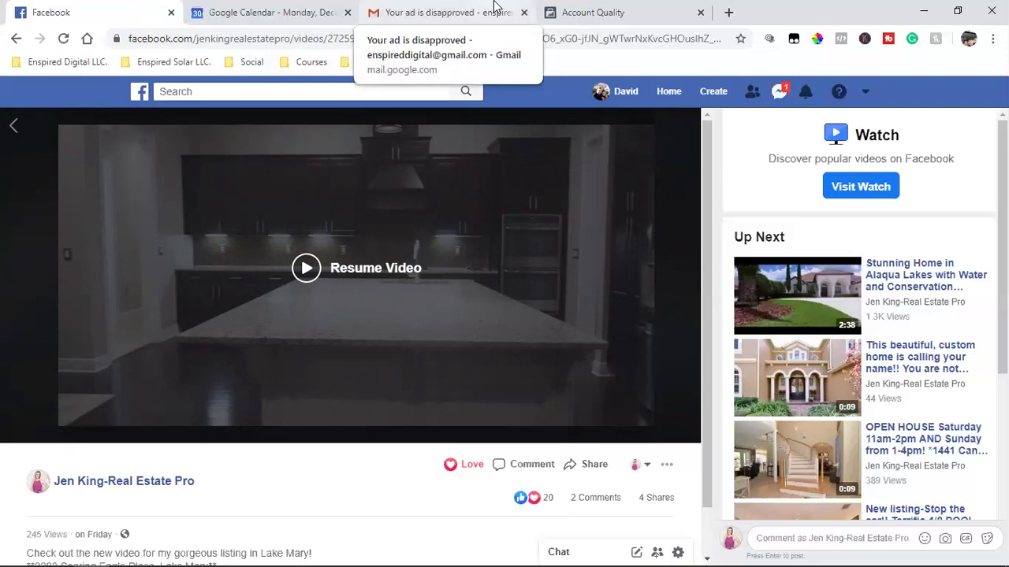
Step: In Account Quality, read the Alcohol policy details for the ad in review, highlight the age requirement covering the US, and close them
left_click(603, 10)
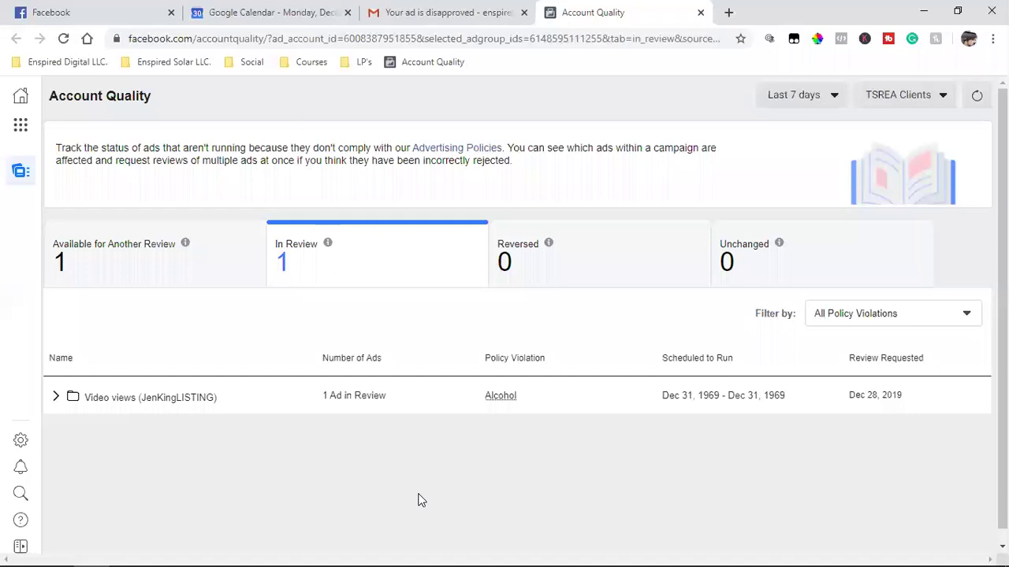
mouse_move(517, 400)
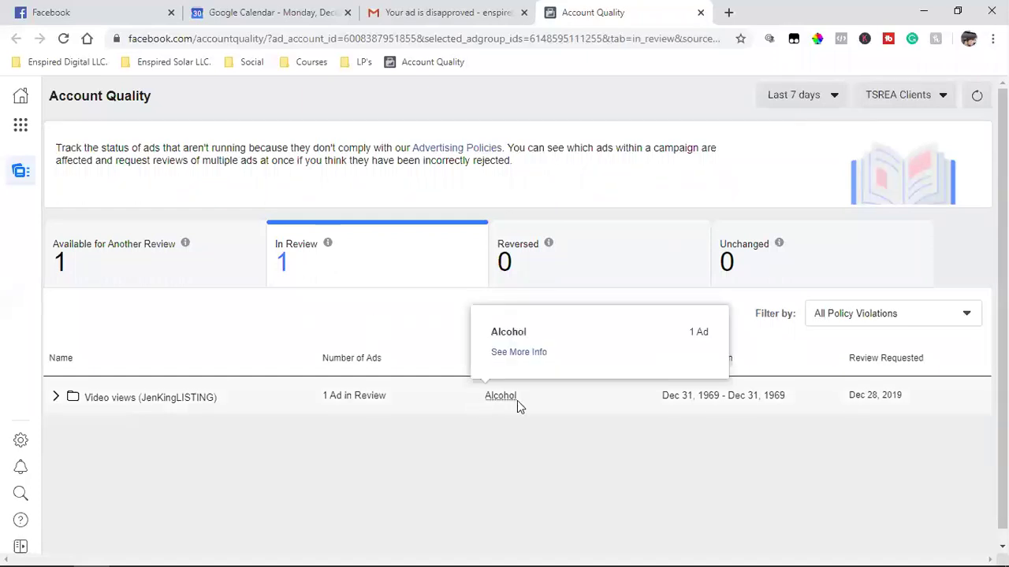
left_click(508, 354)
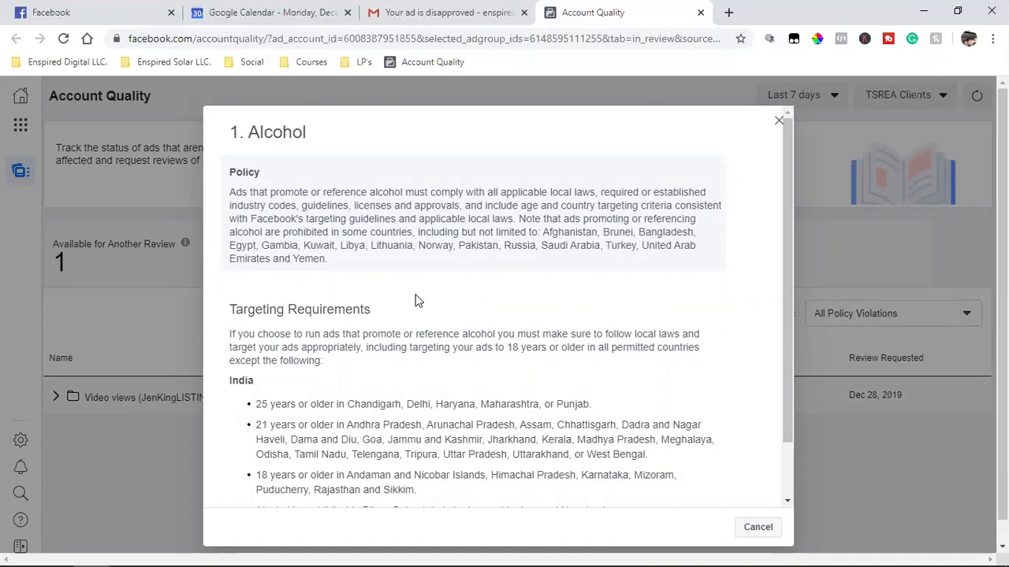
scroll(418, 301, "down", 2)
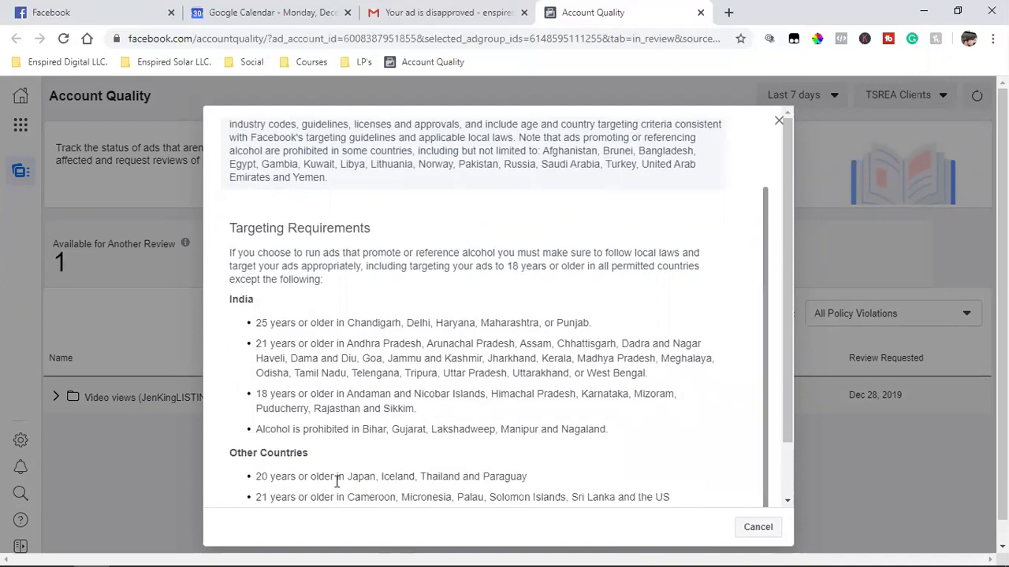
triple_click(288, 502)
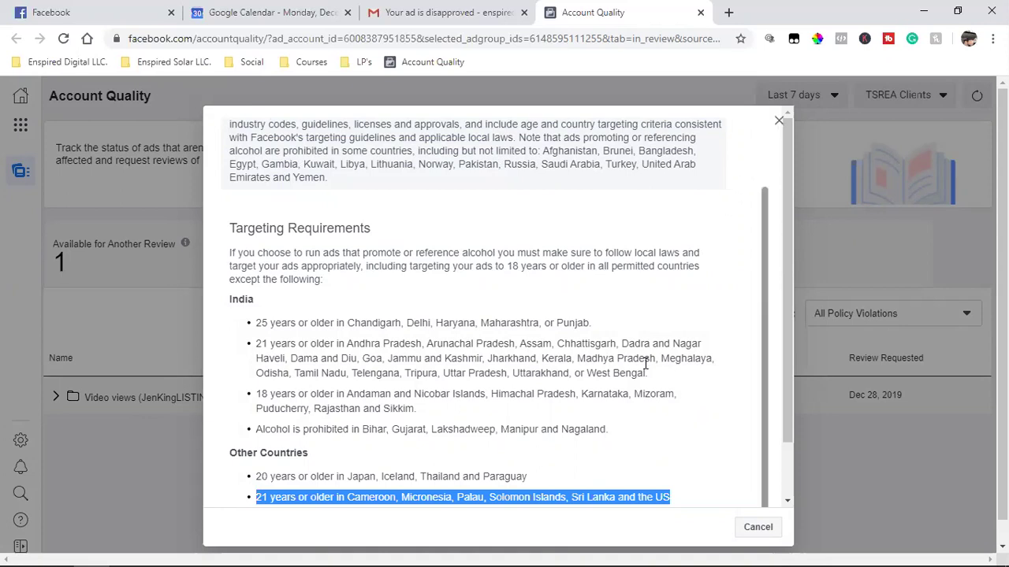
left_click(778, 124)
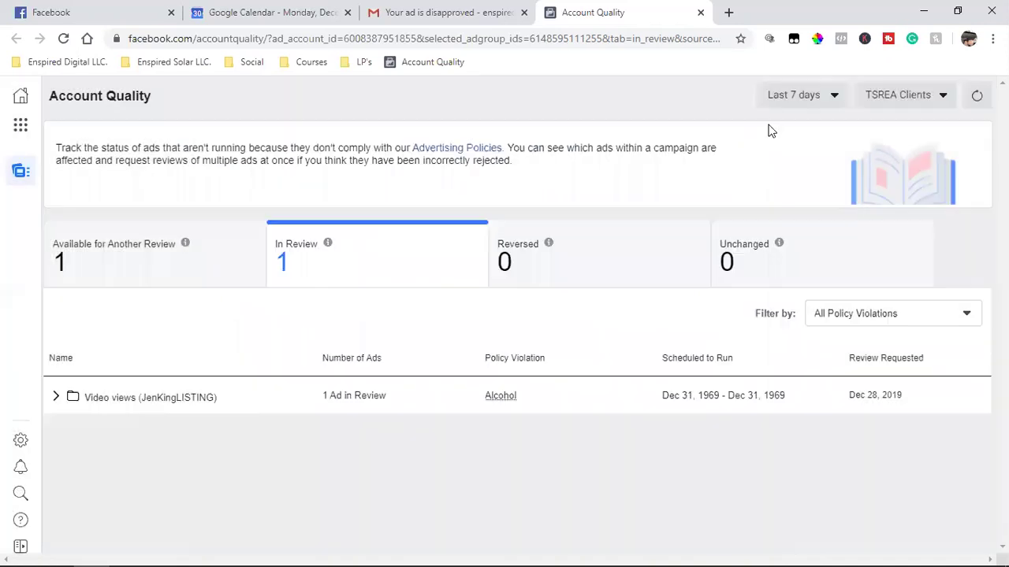
Step: Open the bookmarked TSREA Clients account in Ads Manager and create a new campaign in the Housing Special Ad Category
left_click(59, 63)
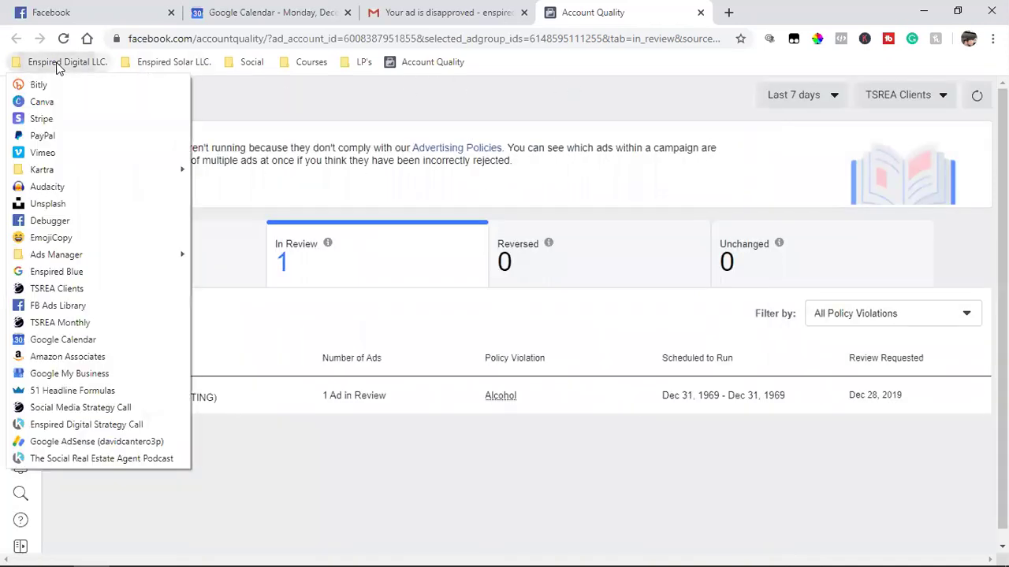
mouse_move(119, 254)
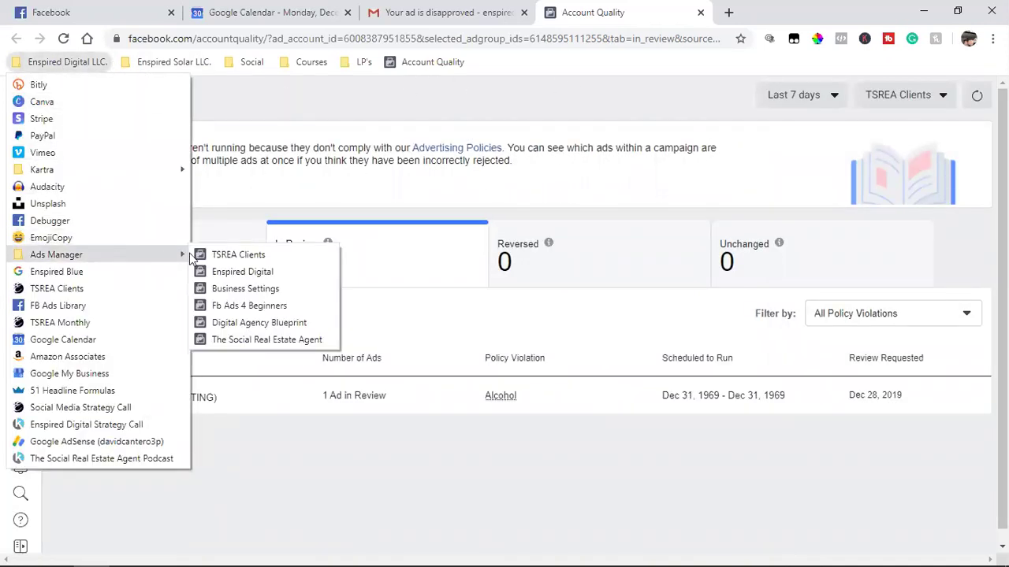
left_click(234, 254)
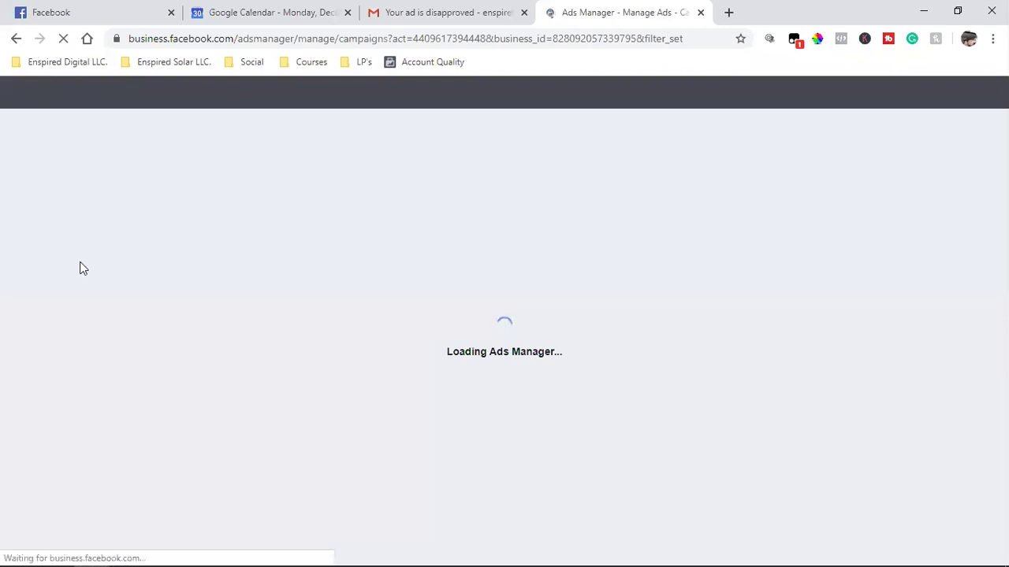
left_click(53, 234)
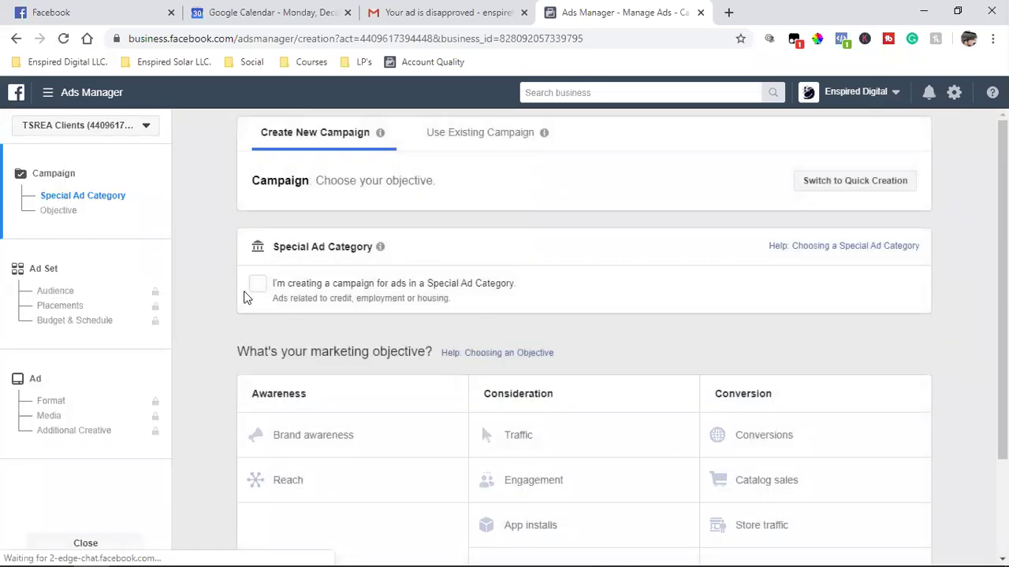
left_click(257, 285)
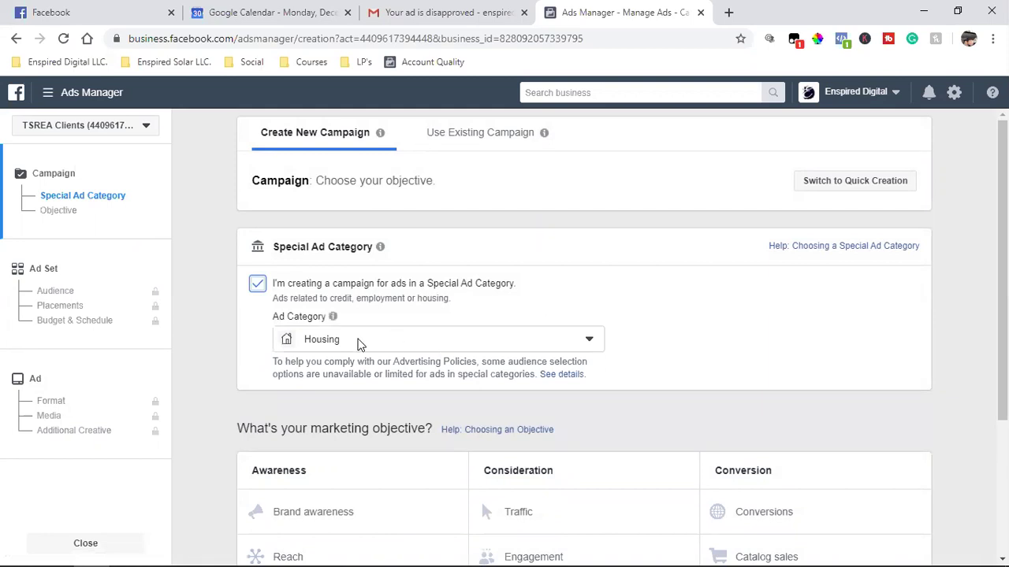
left_click(357, 342)
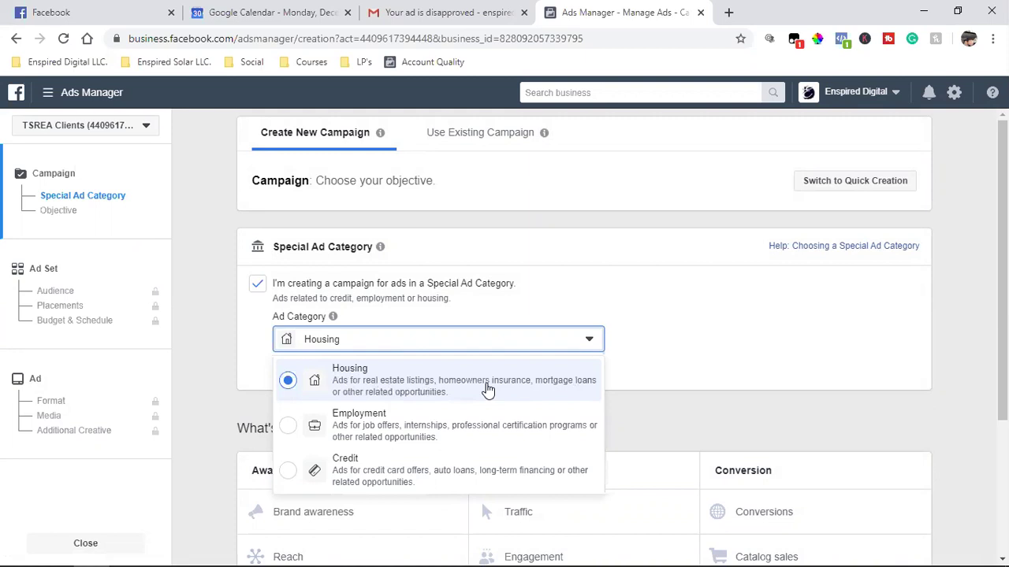
left_click(675, 347)
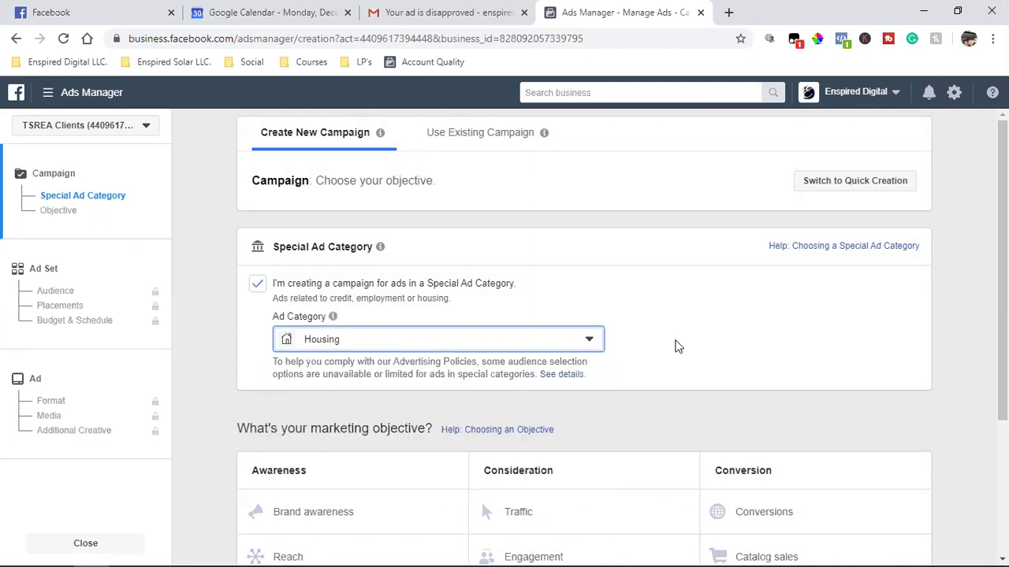
Step: Choose the Engagement objective with Campaign Budget Optimization turned off and continue to the ad set
scroll(674, 345, "down", 3)
left_click(525, 367)
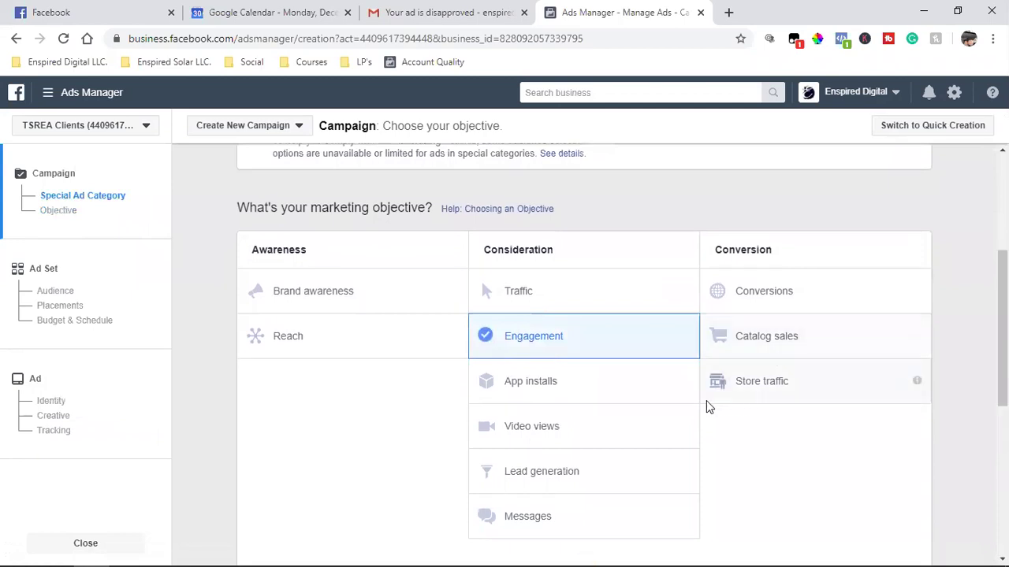
scroll(677, 404, "down", 4)
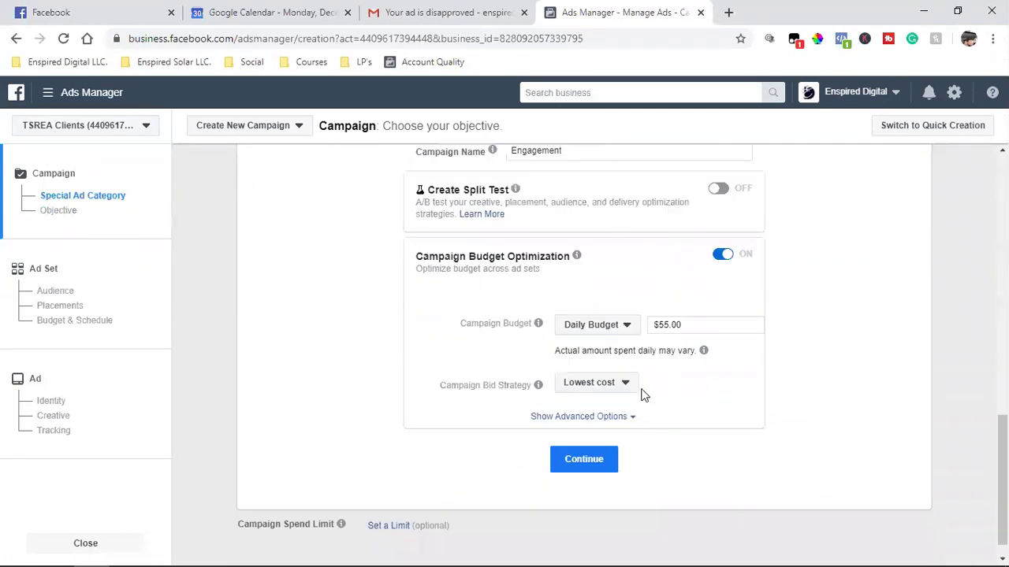
left_click(719, 260)
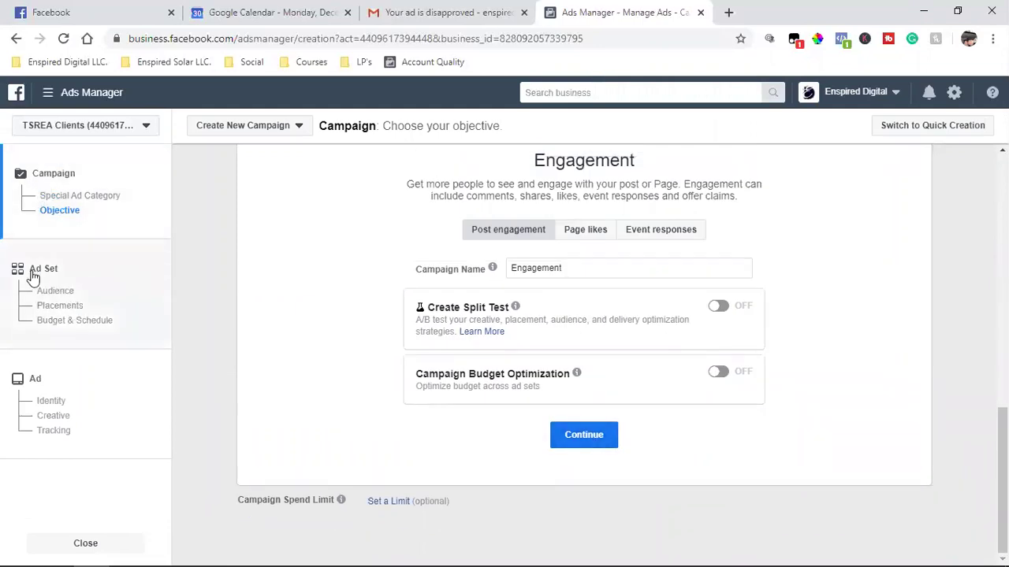
left_click(559, 443)
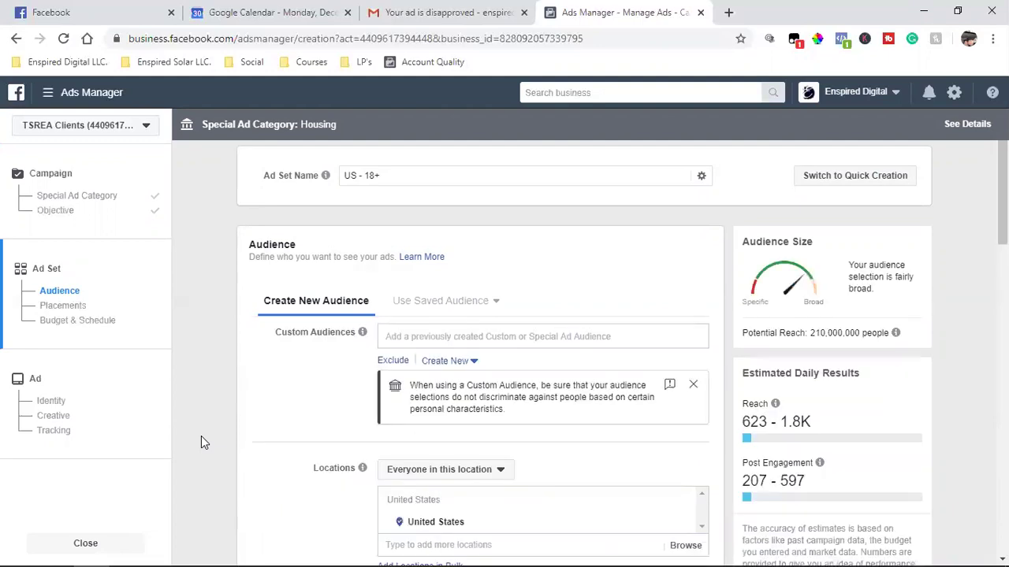
Step: Review the ad set's audience settings for the Housing category, including the location, age and gender restrictions
scroll(201, 436, "down", 2)
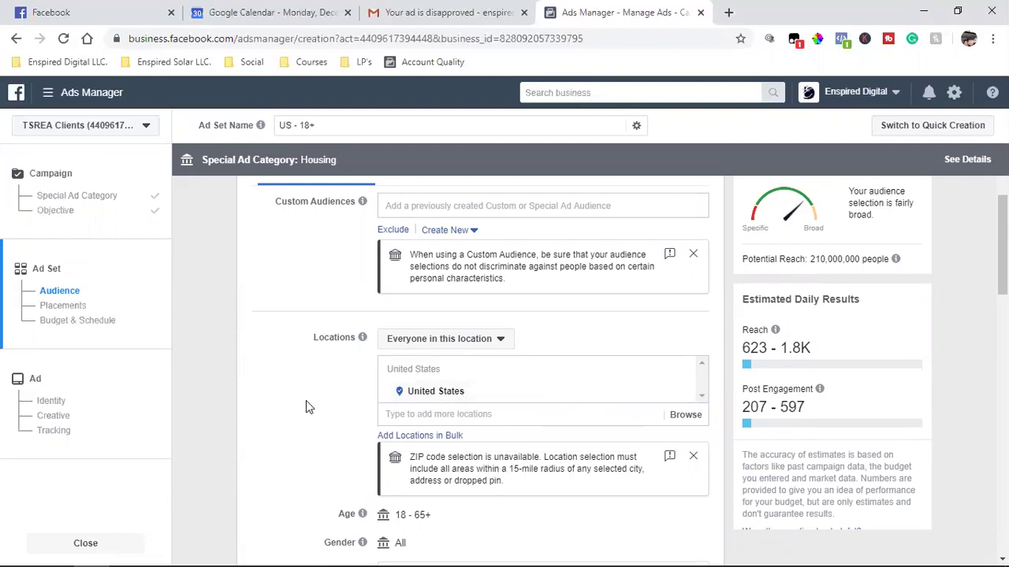
scroll(307, 407, "down", 2)
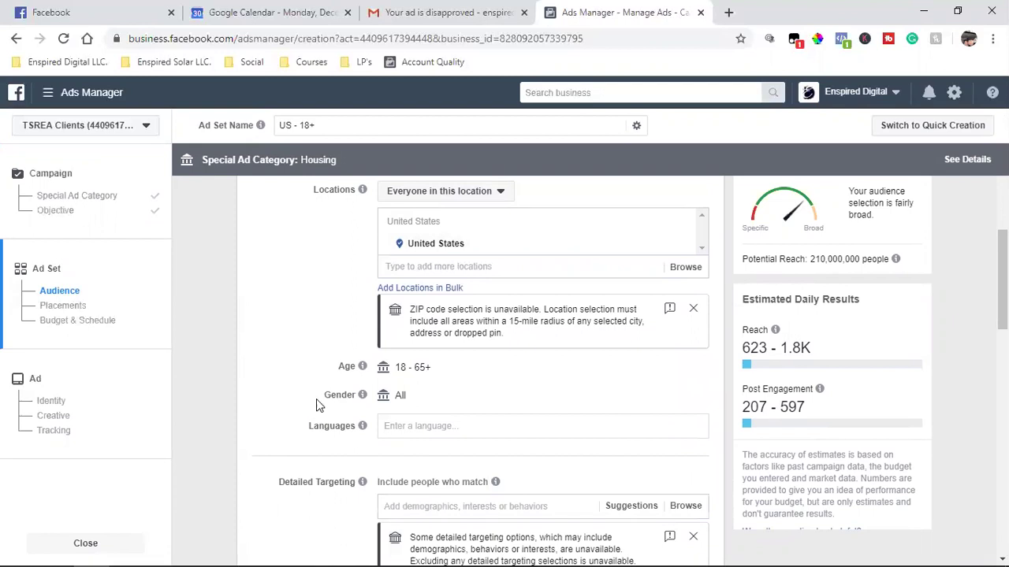
mouse_move(413, 367)
mouse_move(400, 396)
scroll(309, 341, "up", 3)
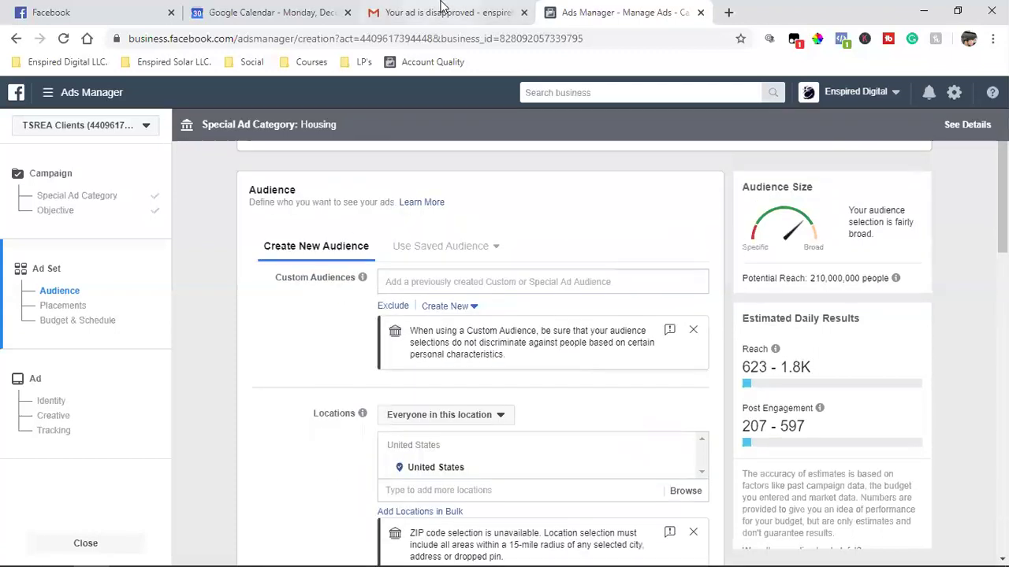
Step: Switch to Gmail and highlight the subject line of the ad disapproval email
left_click(443, 12)
triple_click(363, 183)
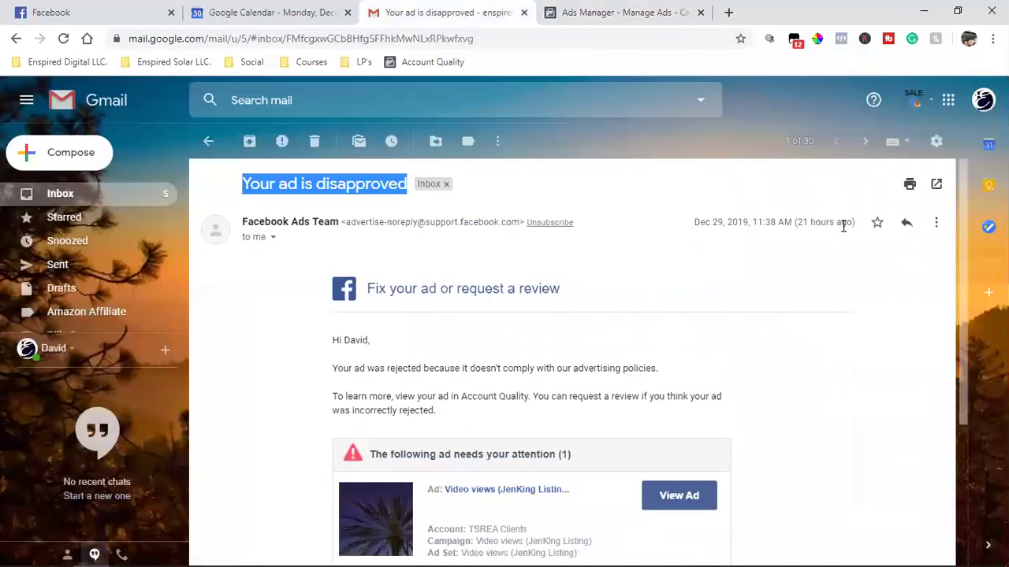